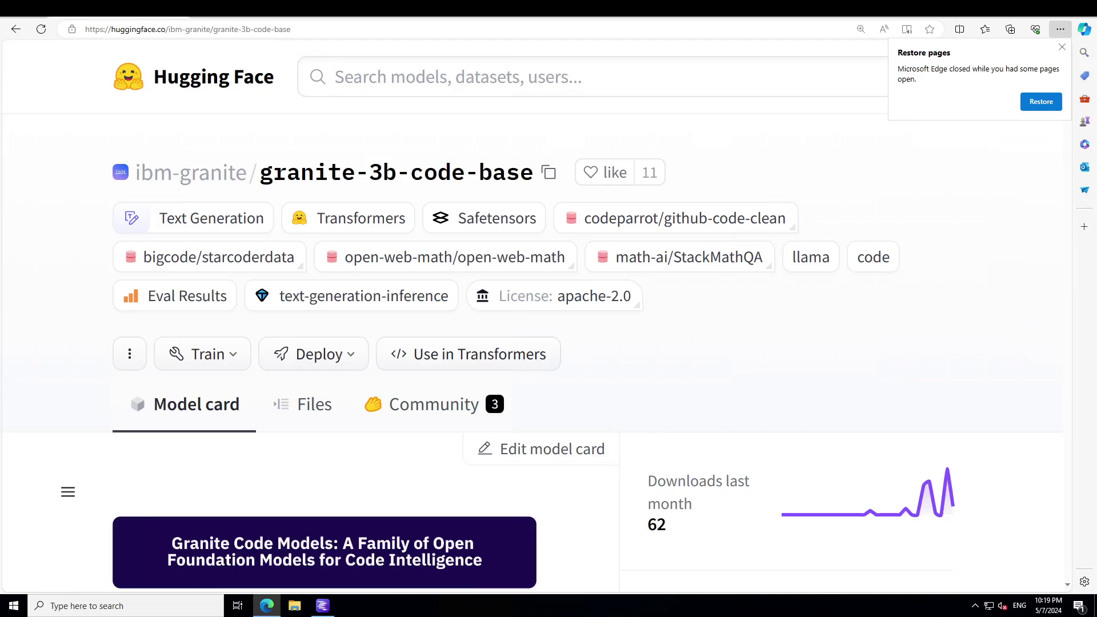
- Rerun the 'granite' model search and confirm granite-3b-code-base Q8_0 is already downloaded
{"action": "left_click", "coordinate": [322, 606]}
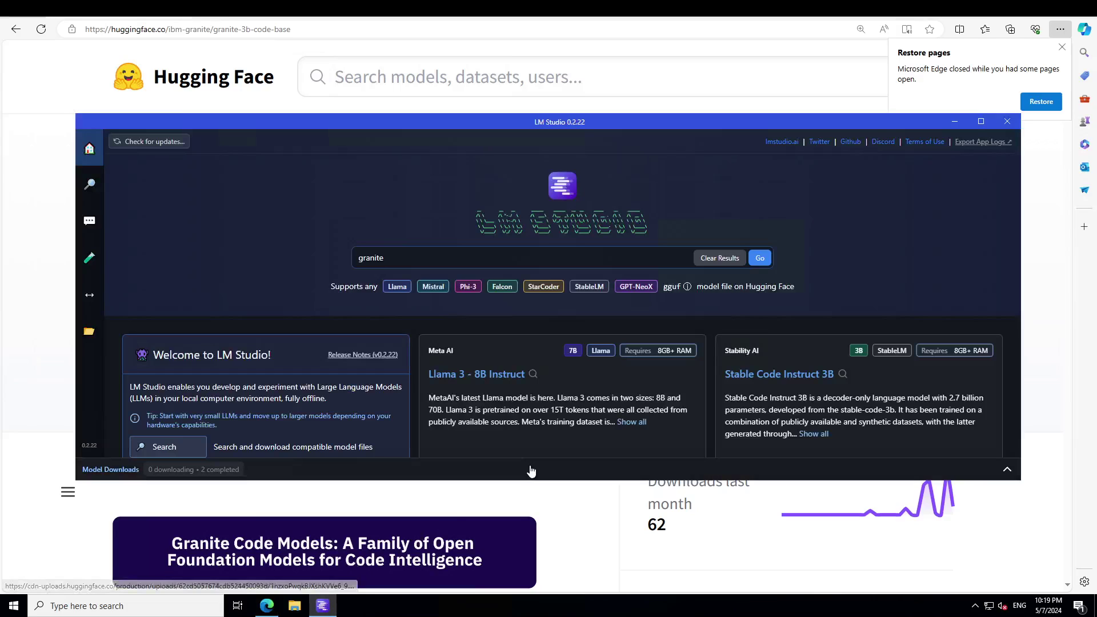
{"action": "left_click", "coordinate": [418, 257]}
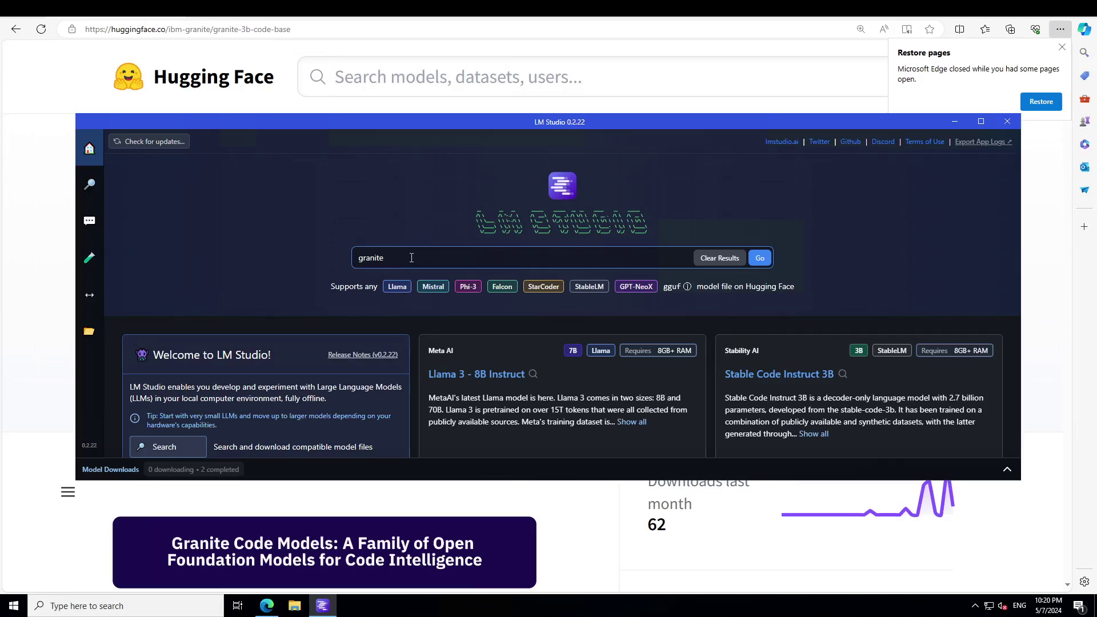
{"action": "key", "text": "Return"}
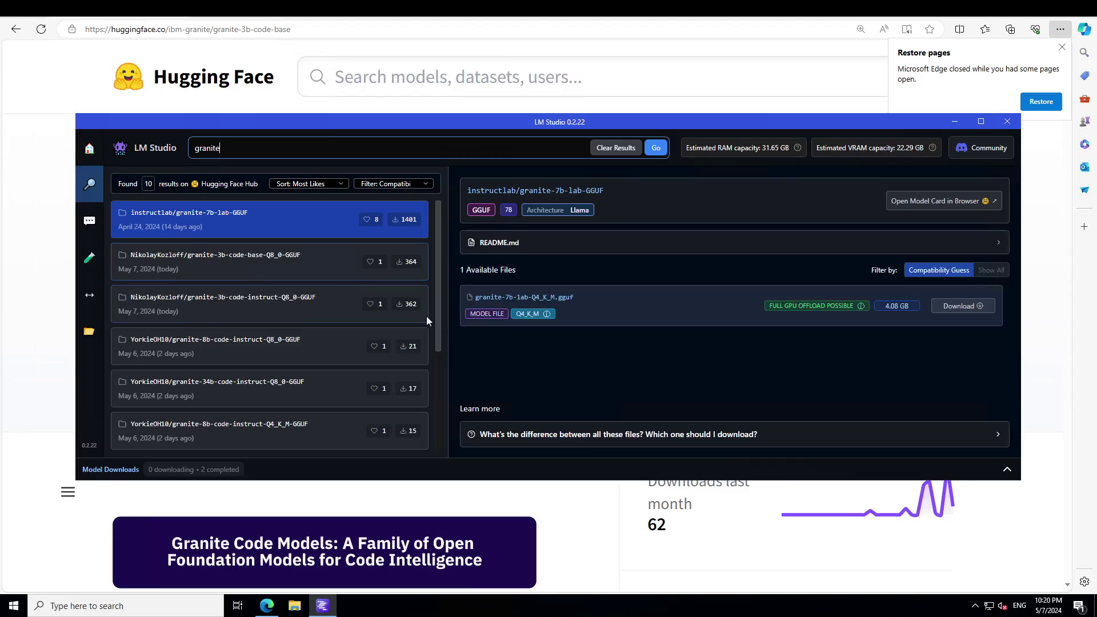
{"action": "left_click", "coordinate": [89, 331]}
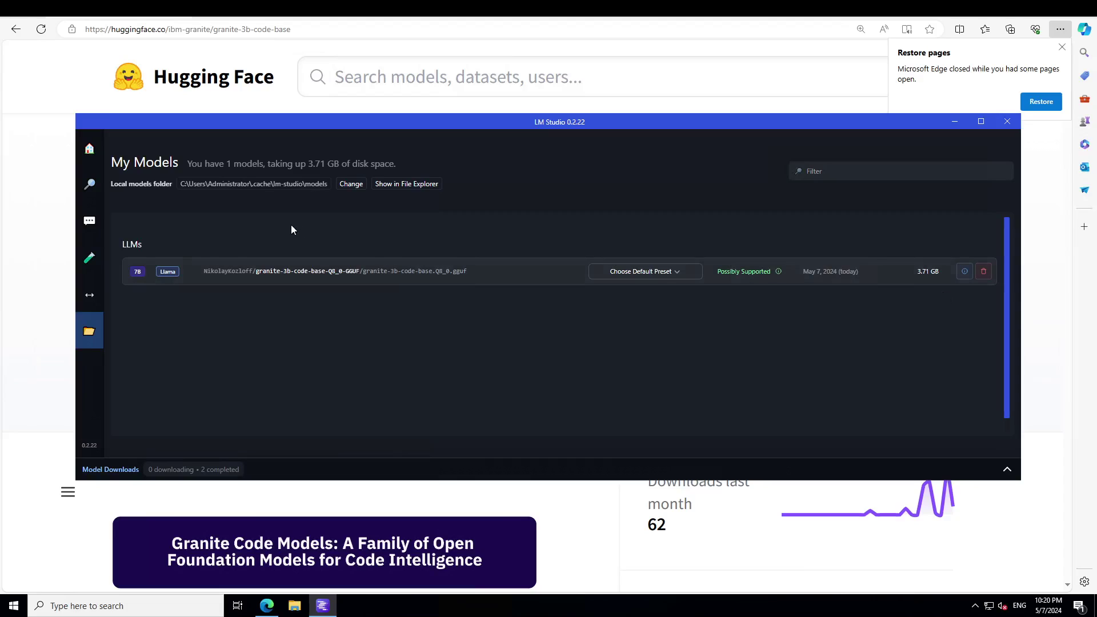
- Try loading the downloaded granite-3b-code-base model in the chat view
{"action": "left_click", "coordinate": [88, 221]}
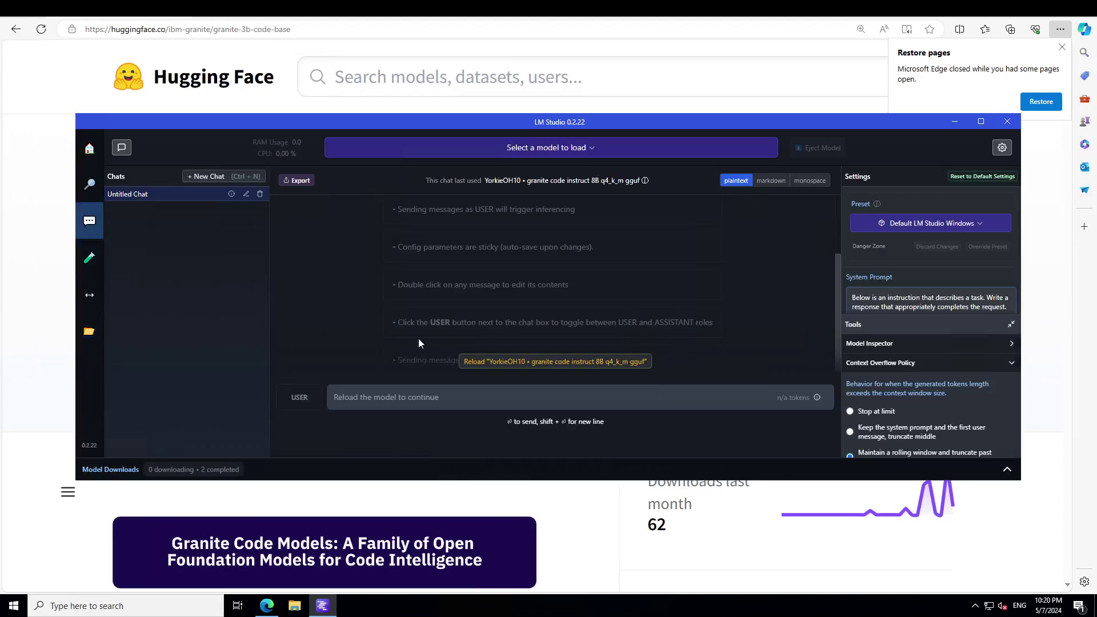
{"action": "left_click", "coordinate": [510, 150]}
{"action": "left_click", "coordinate": [467, 202]}
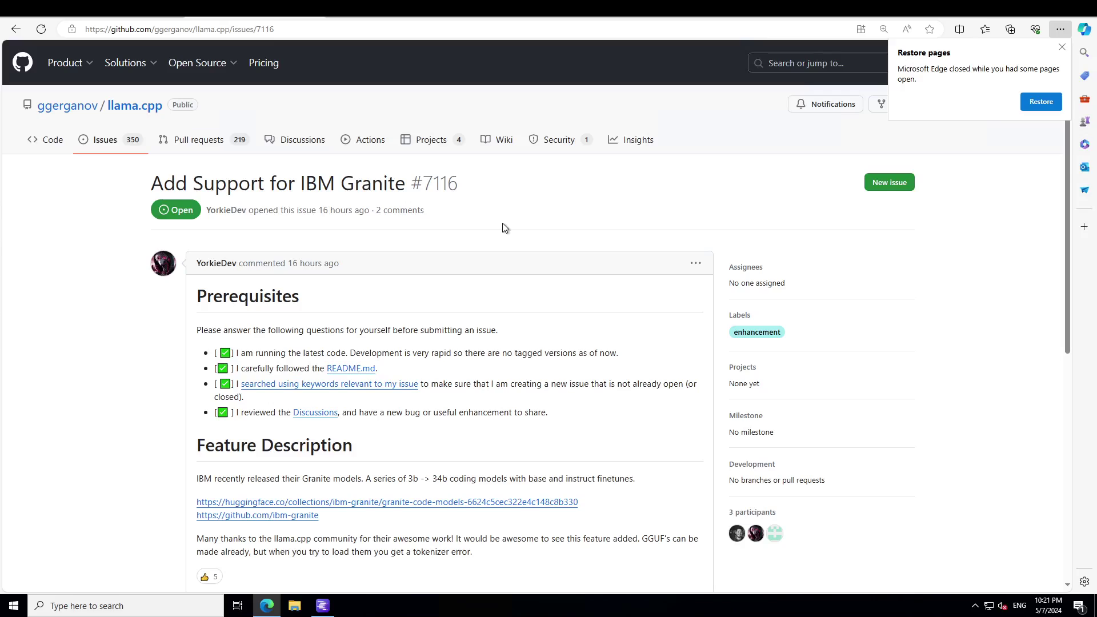
- Compare LM Studio's 'refact' pre-tokenizer error with the GitHub issue, then dismiss the error
{"action": "left_click", "coordinate": [327, 606]}
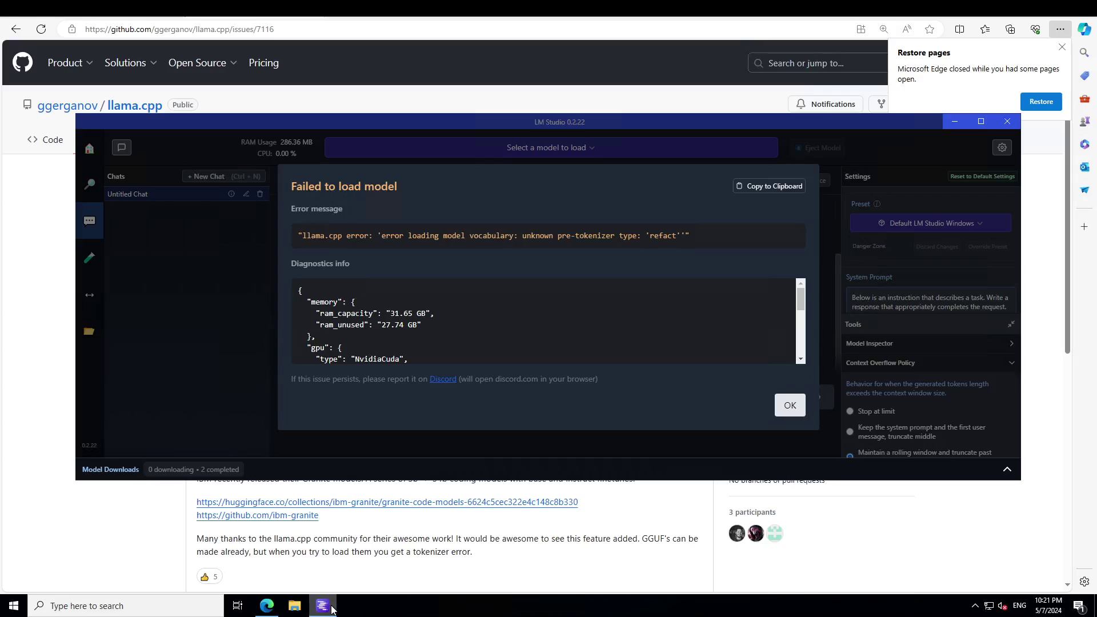
{"action": "left_click", "coordinate": [331, 606]}
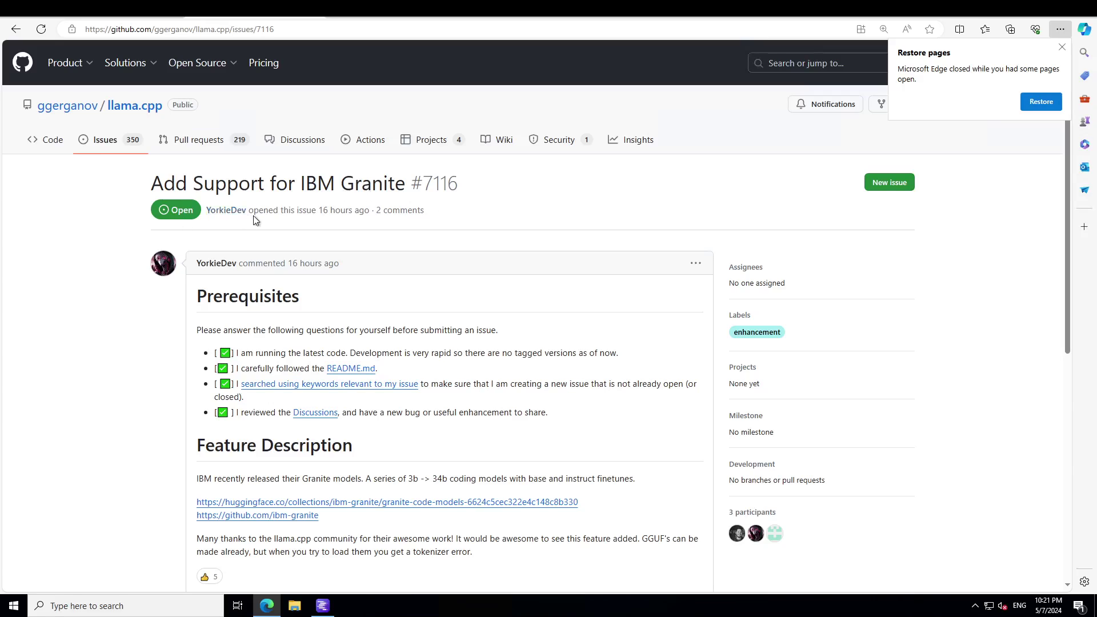
{"action": "left_click", "coordinate": [323, 606]}
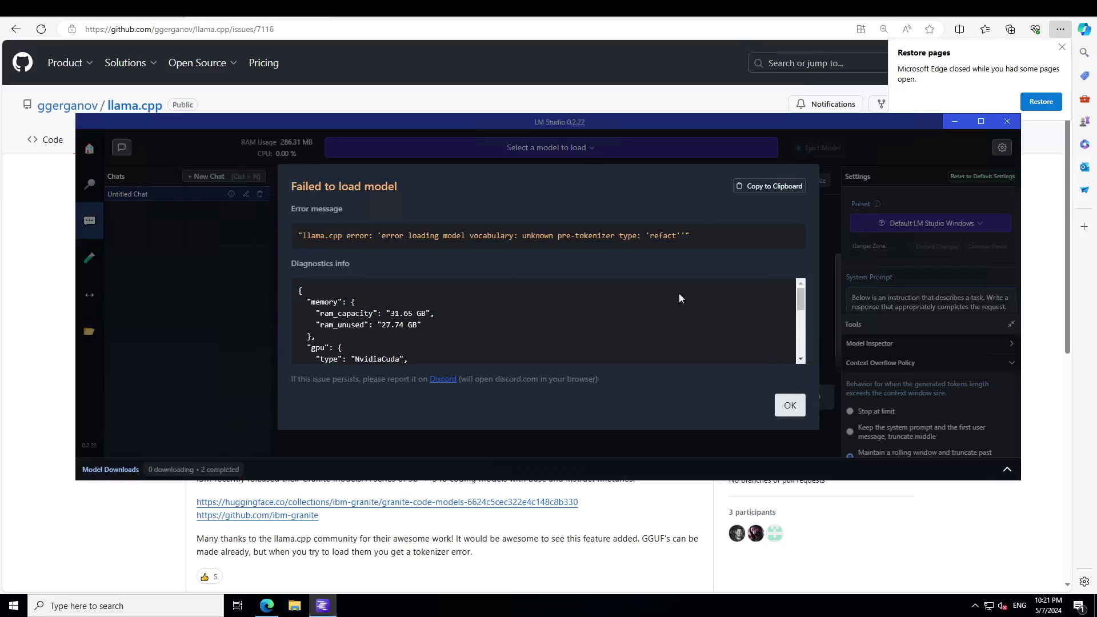
{"action": "left_click", "coordinate": [789, 406]}
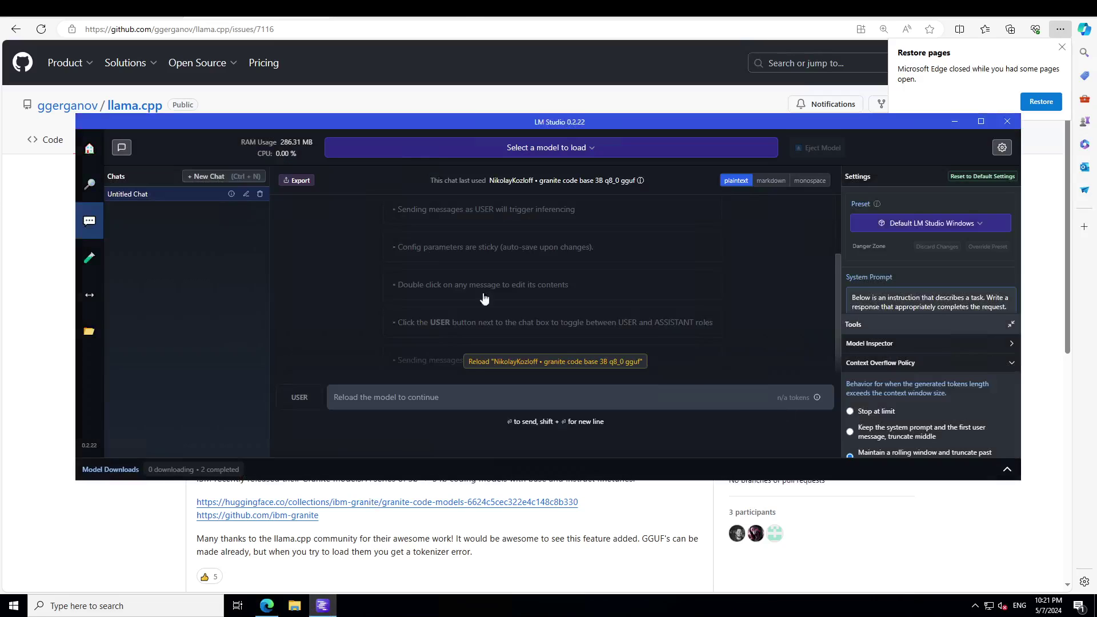
- Search granite models, review the granite-8b-code-instruct Q8_0 and Q4_K_M files, and return to GitHub
{"action": "left_click", "coordinate": [89, 148]}
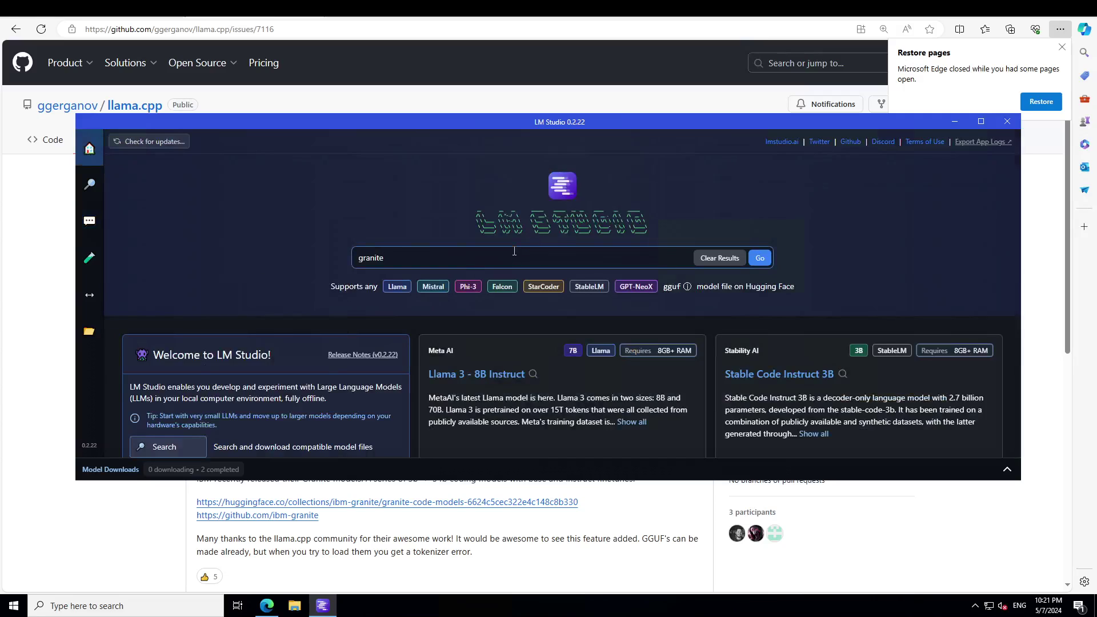
{"action": "key", "text": "Return"}
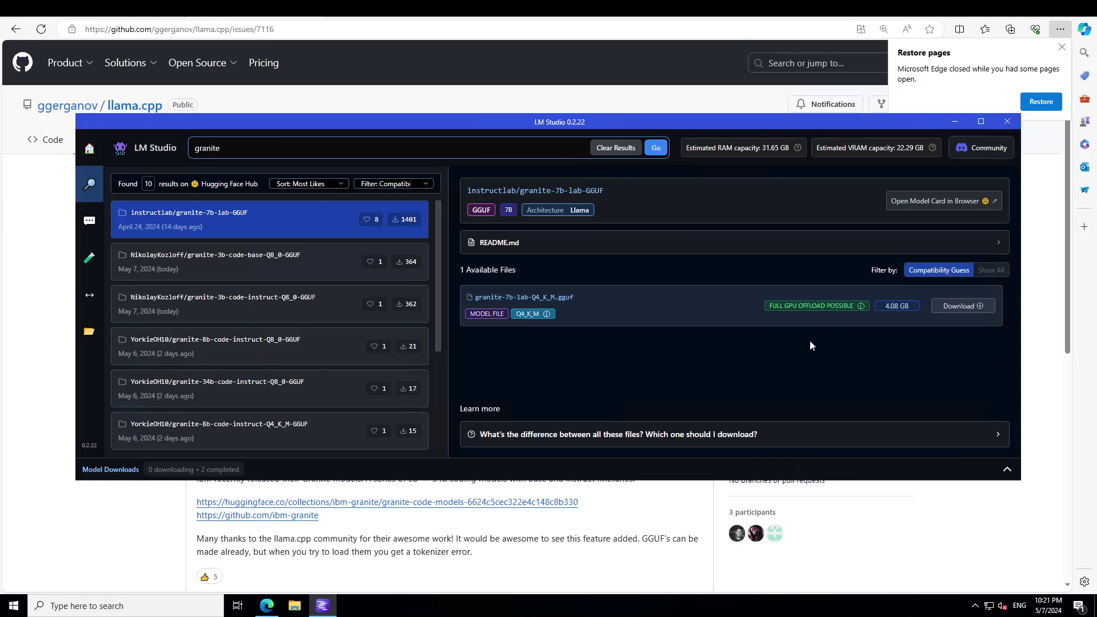
{"action": "left_click", "coordinate": [306, 358]}
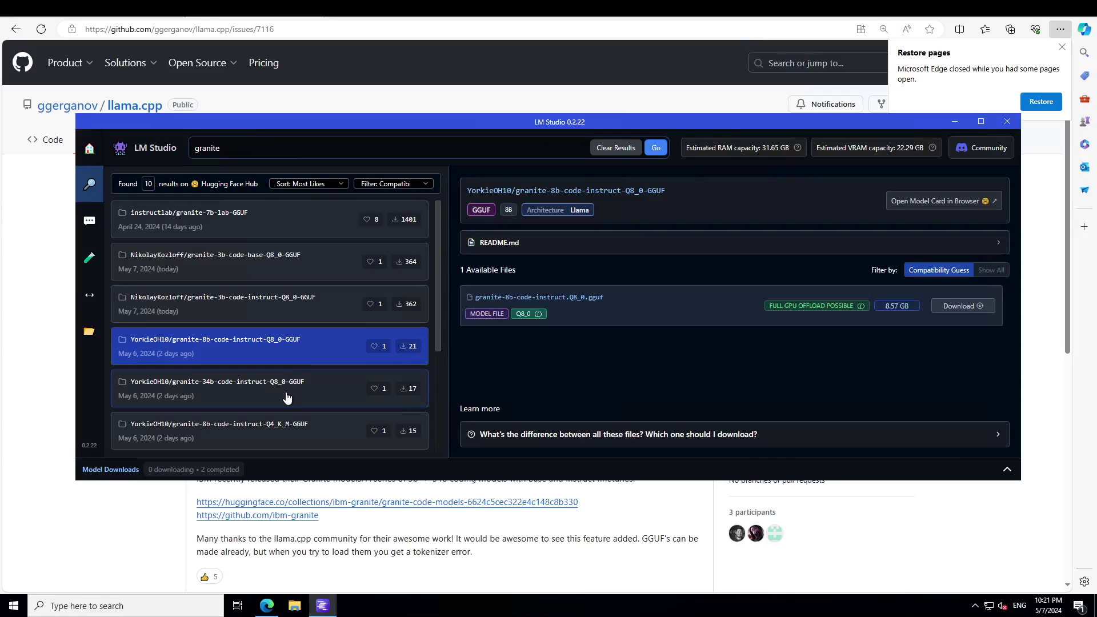
{"action": "left_click", "coordinate": [232, 435]}
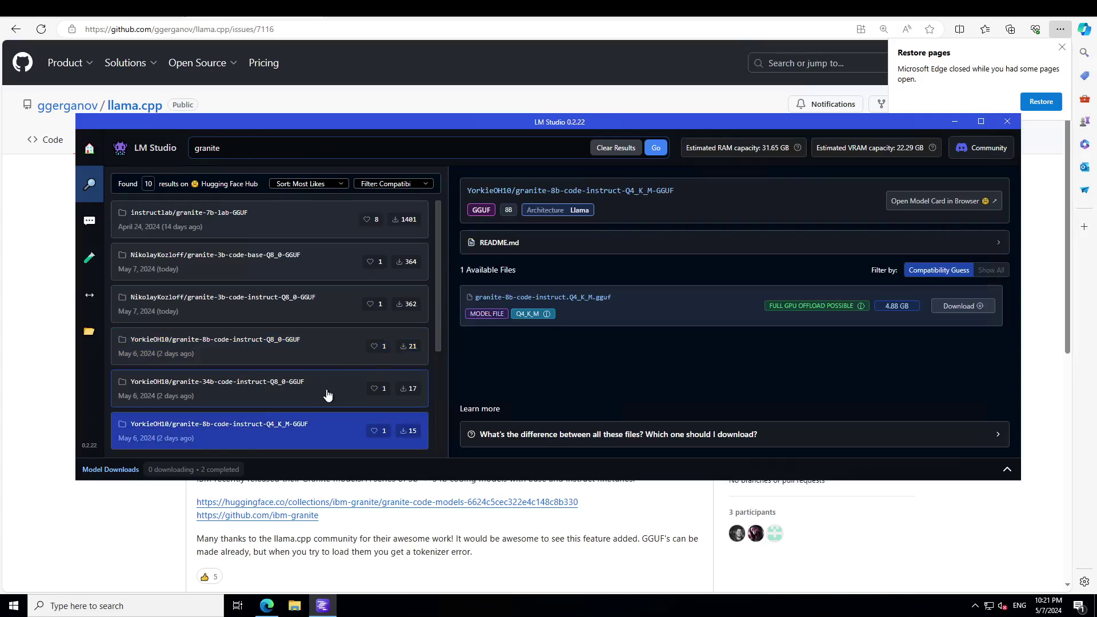
{"action": "left_click", "coordinate": [5, 272]}
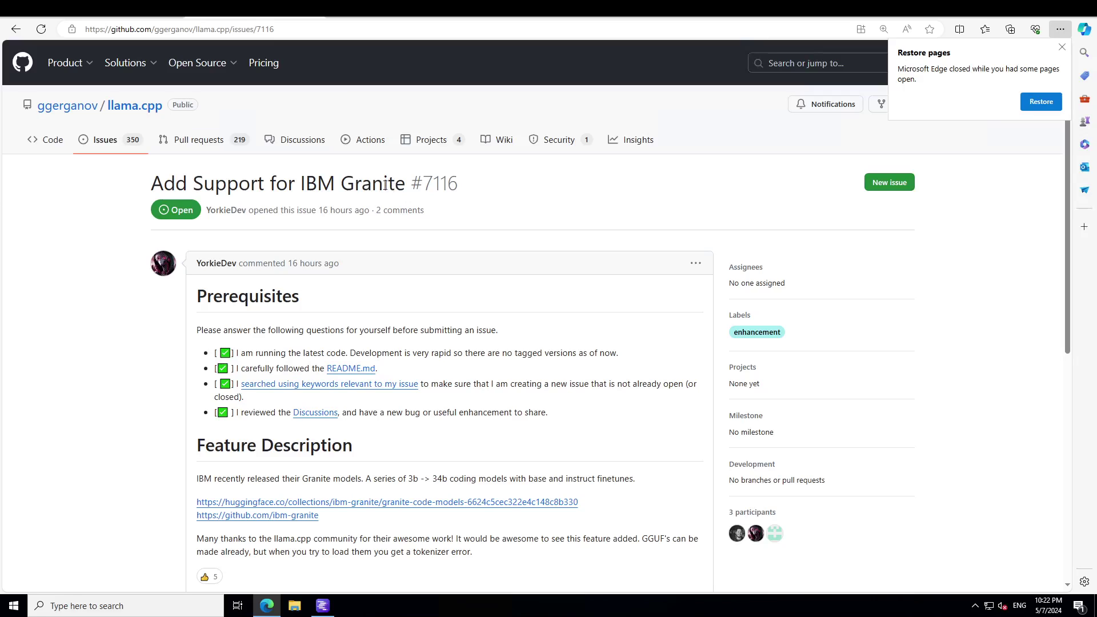
- Bring LM Studio's granite search results back in front of the GitHub issue
{"action": "left_click", "coordinate": [323, 606]}
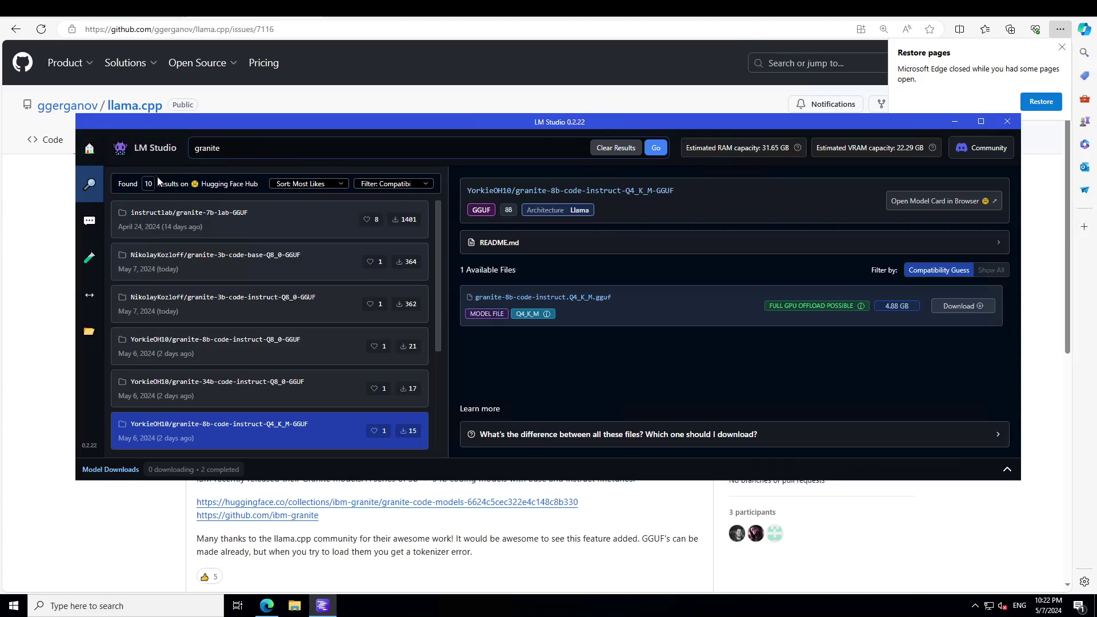
- Check for updates and confirm LM Studio 0.2.22 is the latest version
{"action": "left_click", "coordinate": [91, 152]}
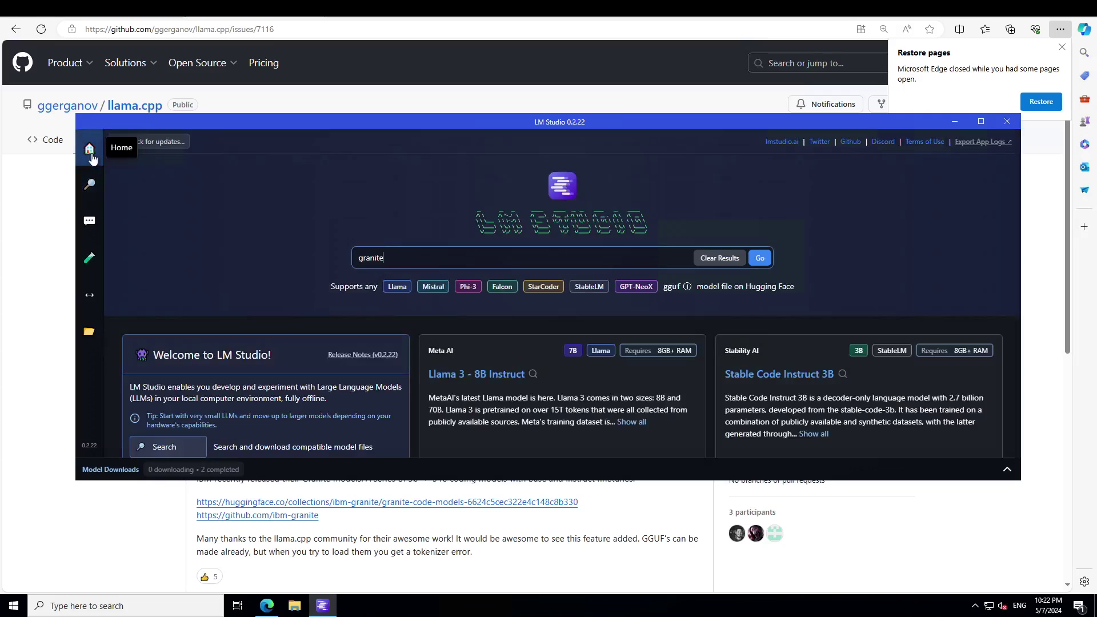
{"action": "left_click", "coordinate": [150, 142]}
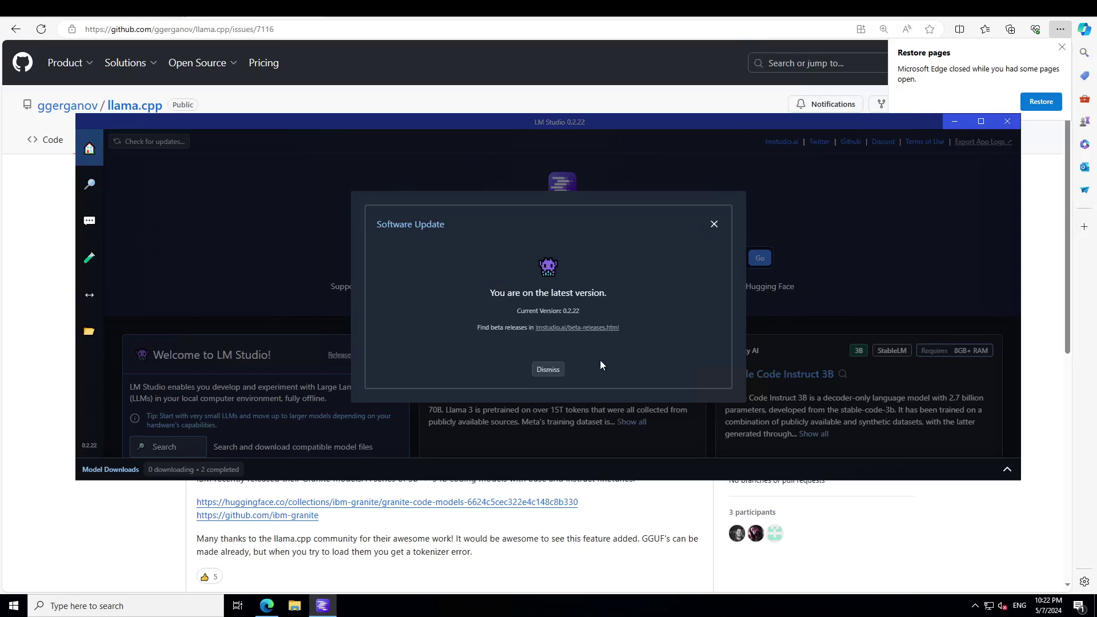
{"action": "left_click", "coordinate": [548, 372]}
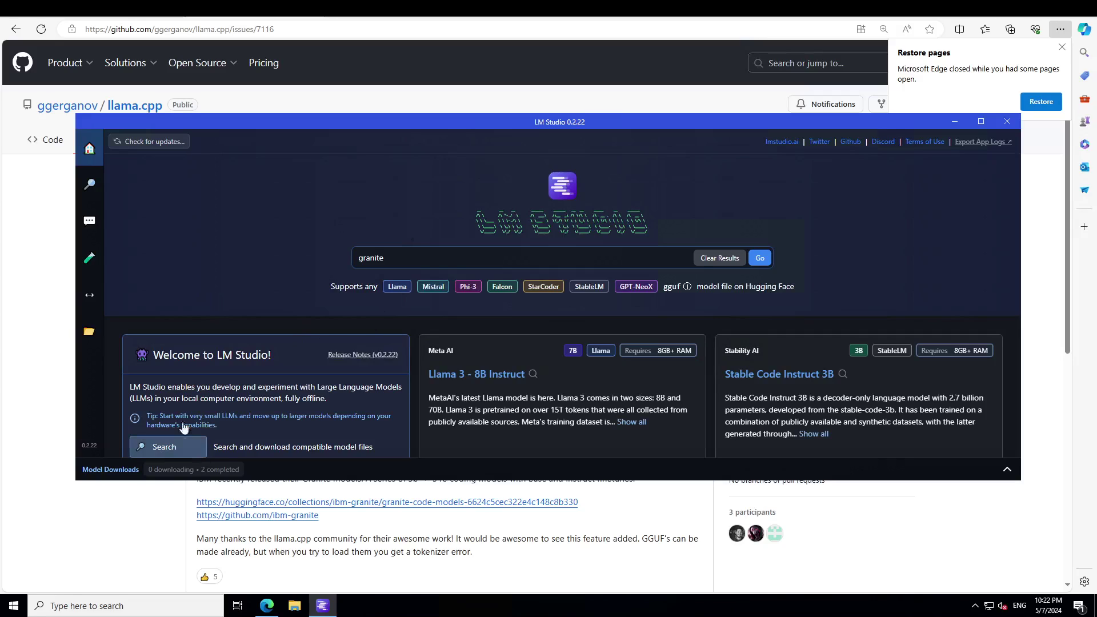
- Retry loading the granite 3B code base model from the chat view
{"action": "left_click", "coordinate": [89, 221]}
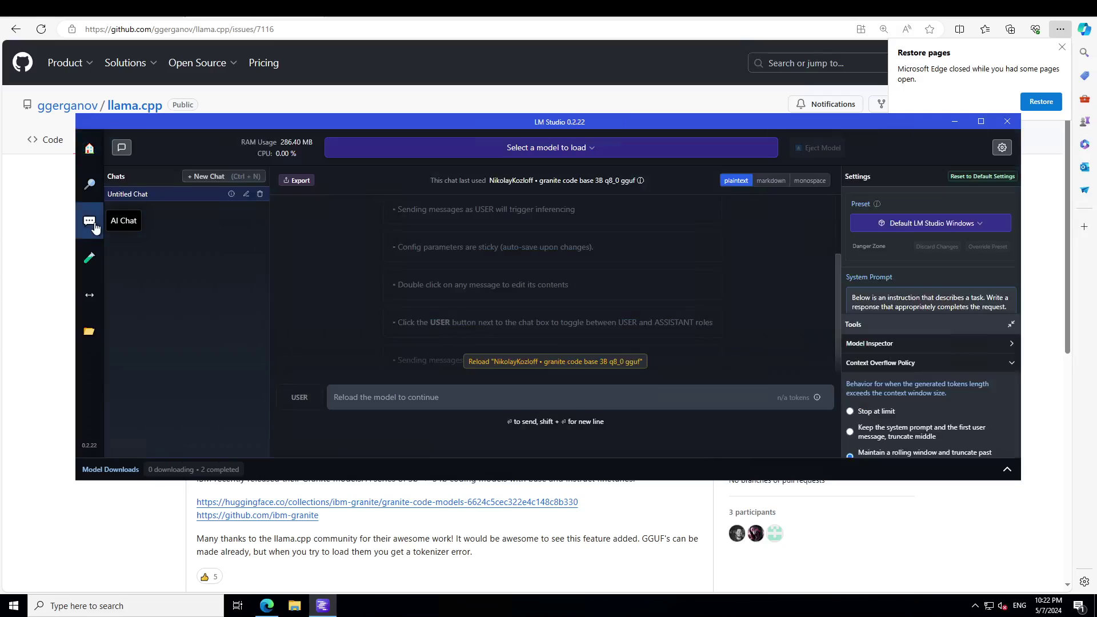
{"action": "left_click", "coordinate": [539, 151]}
{"action": "left_click", "coordinate": [496, 205]}
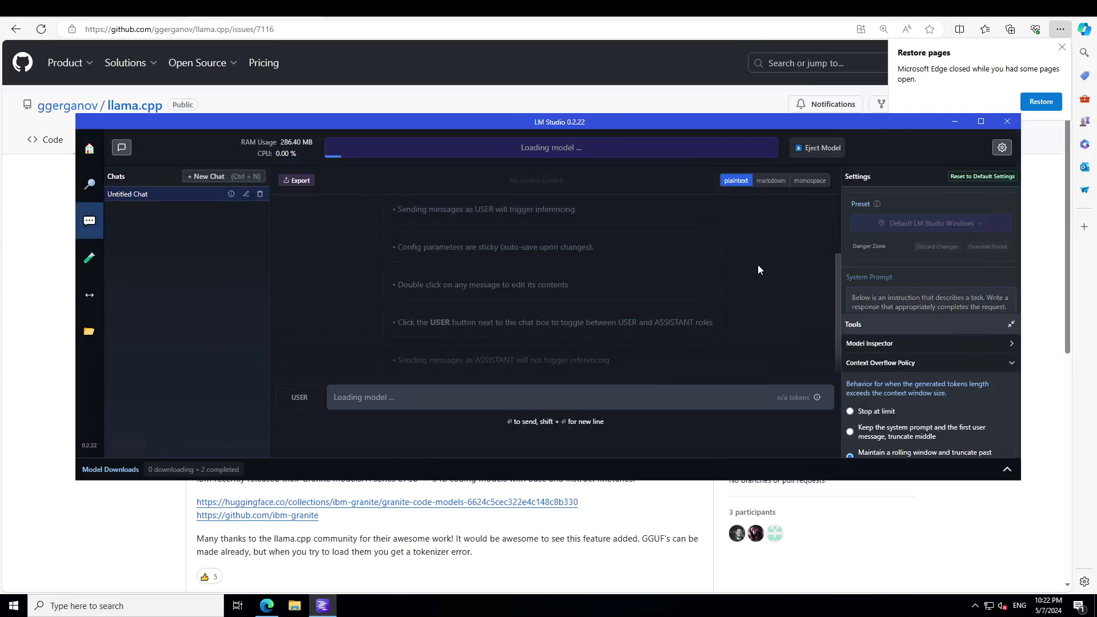